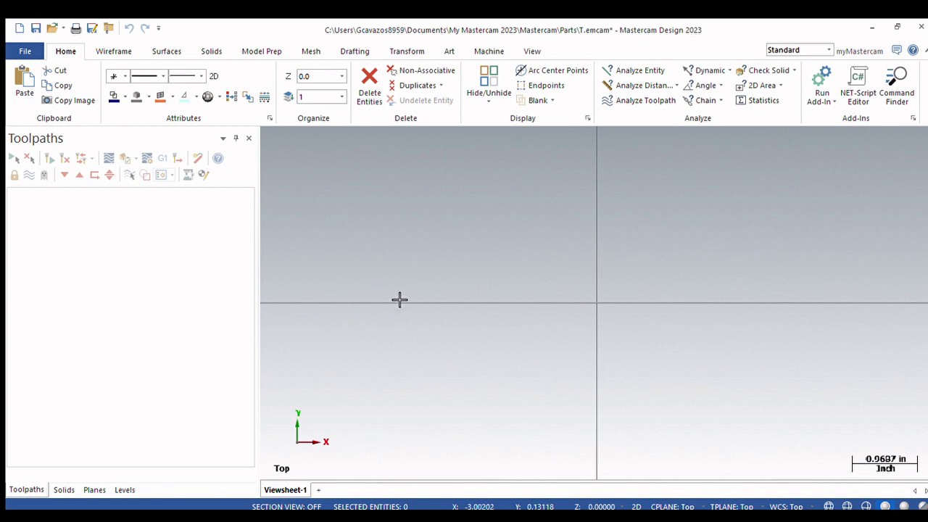
# Place three points around the origin: upper left, upper right and lower right.
pyautogui.click(112, 50)
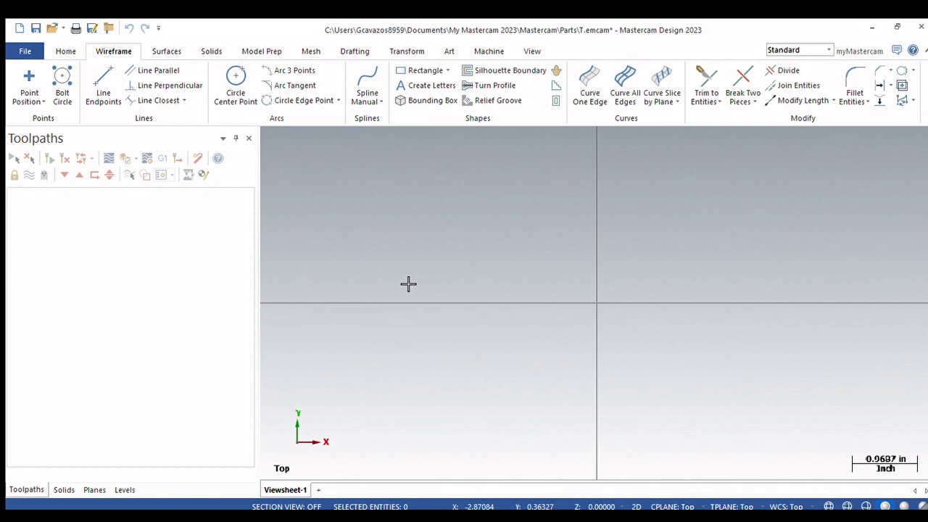
pyautogui.click(27, 77)
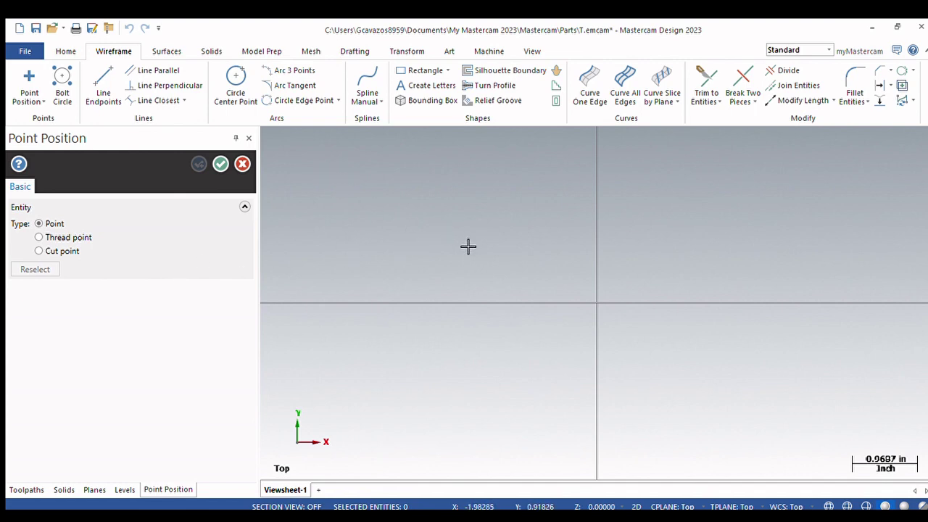
pyautogui.click(497, 240)
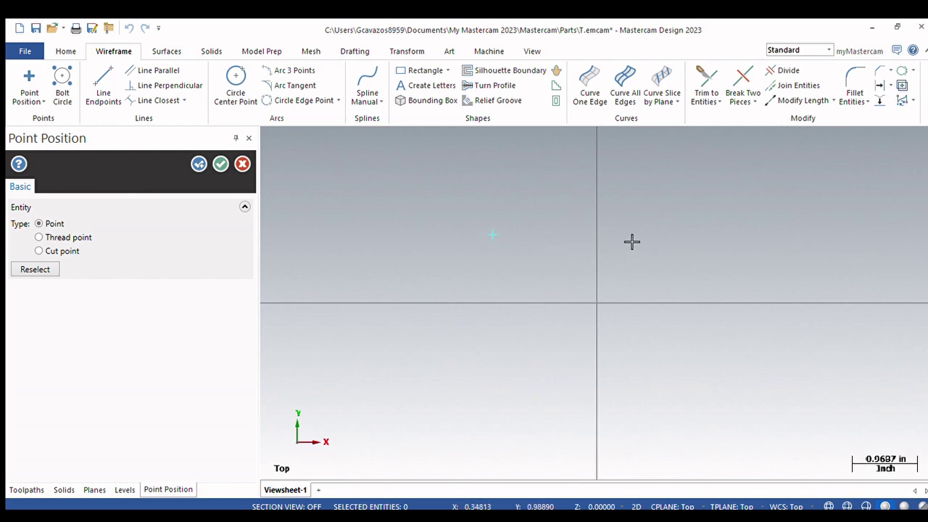
pyautogui.click(660, 223)
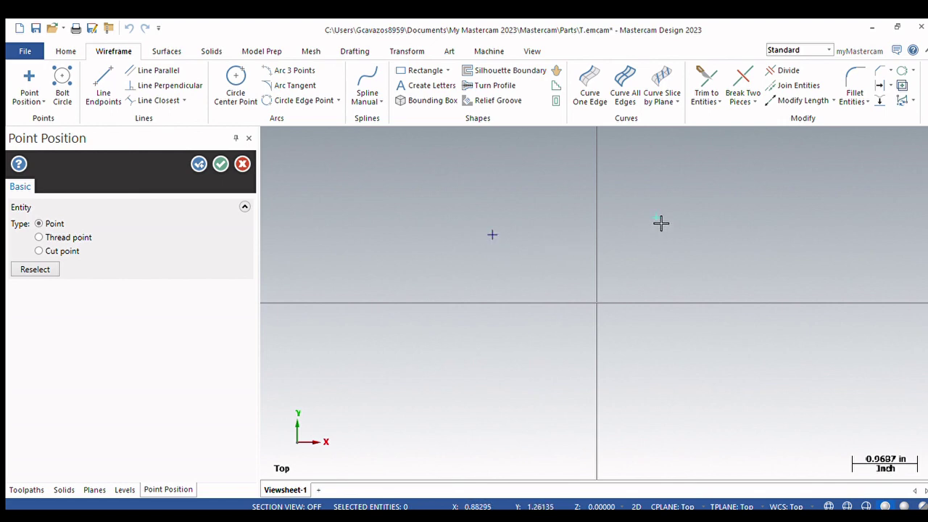
pyautogui.click(666, 375)
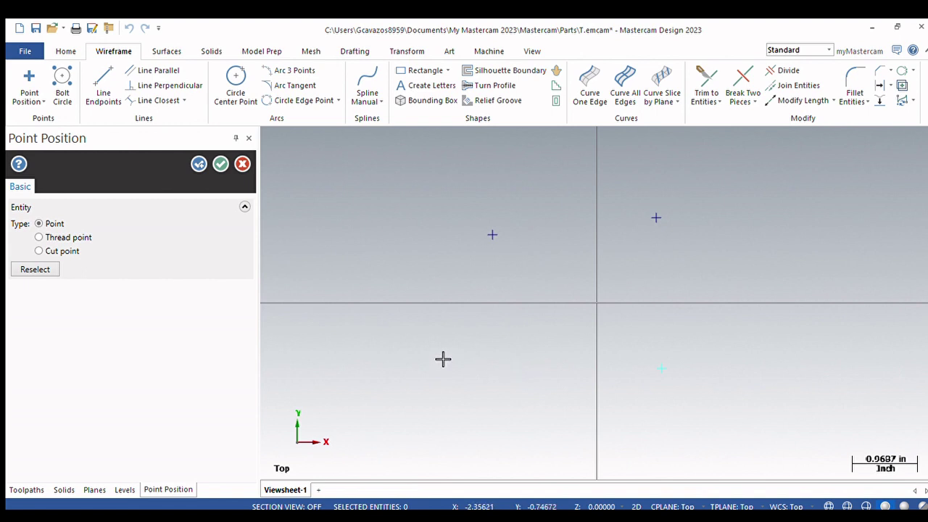
# Keep the three points and drag the upper-right point down level with the upper-left point.
pyautogui.click(219, 165)
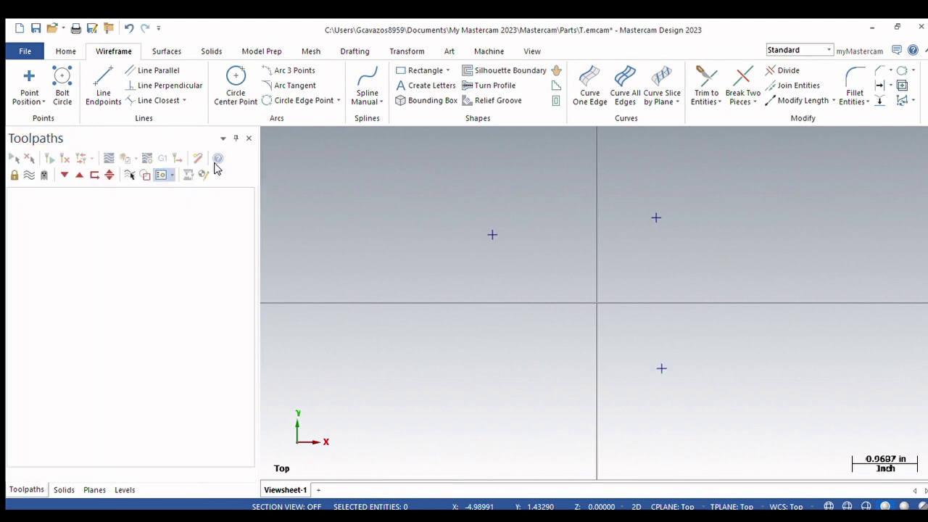
pyautogui.click(65, 52)
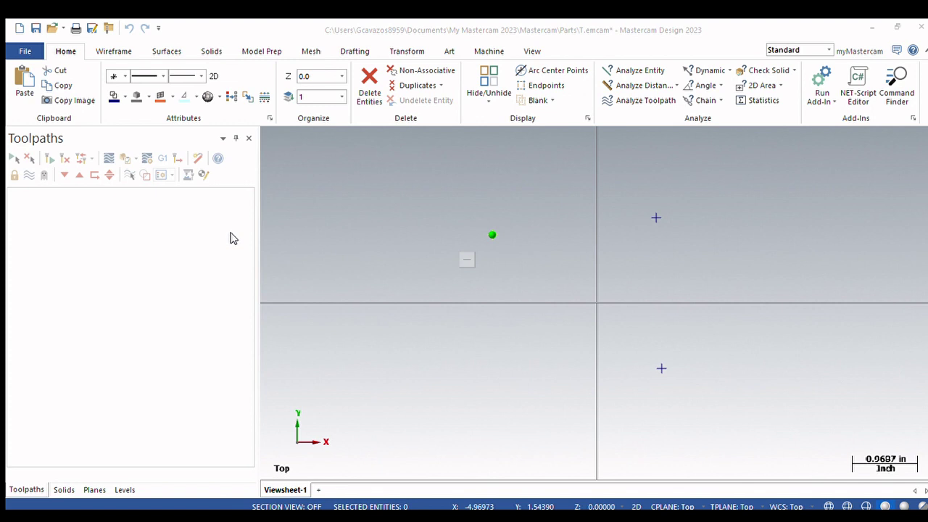
pyautogui.click(186, 444)
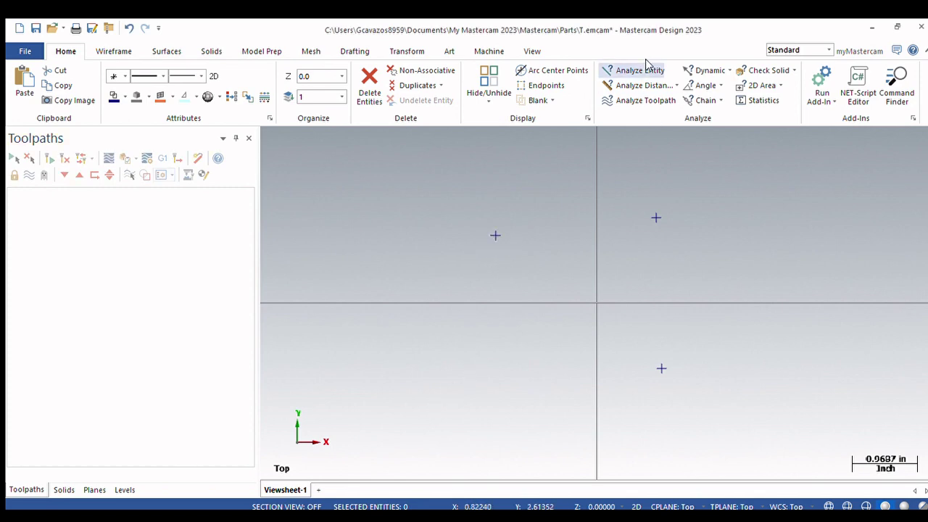
pyautogui.click(501, 245)
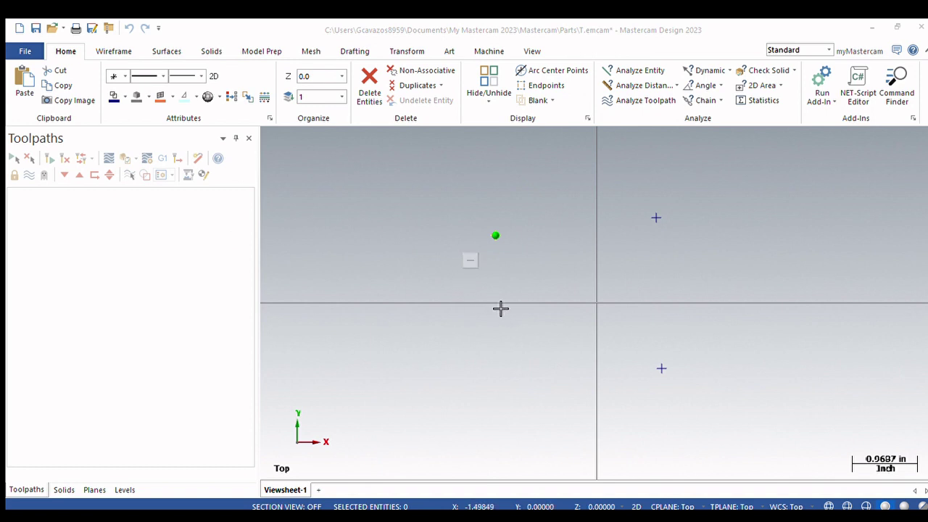
pyautogui.click(656, 217)
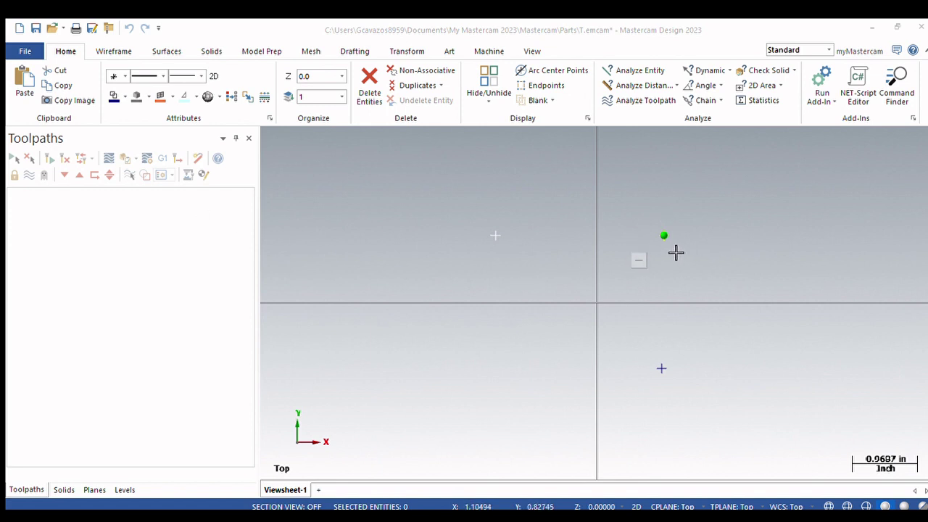
pyautogui.click(167, 448)
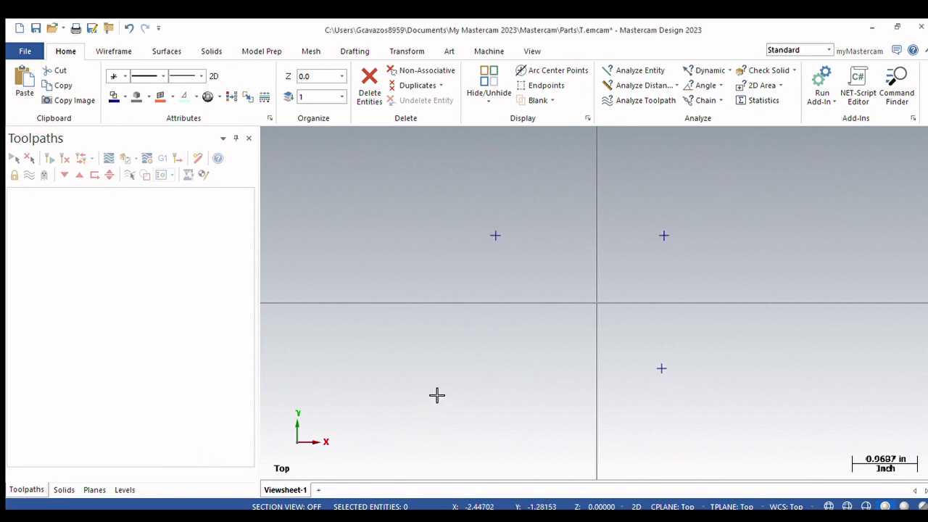
# Window-select and delete the three points, then start the Bolt Circle function.
pyautogui.moveTo(463, 198); pyautogui.dragTo(505, 220)
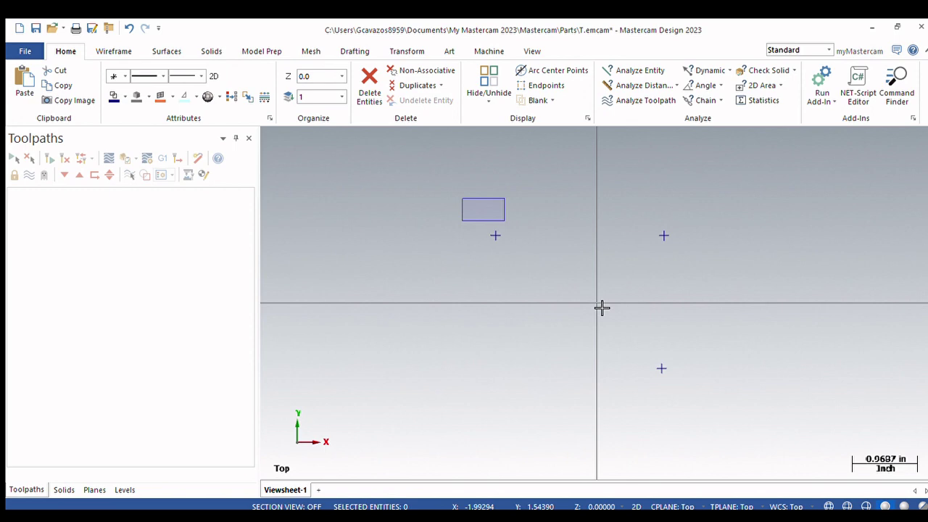
pyautogui.moveTo(601, 307); pyautogui.dragTo(747, 441)
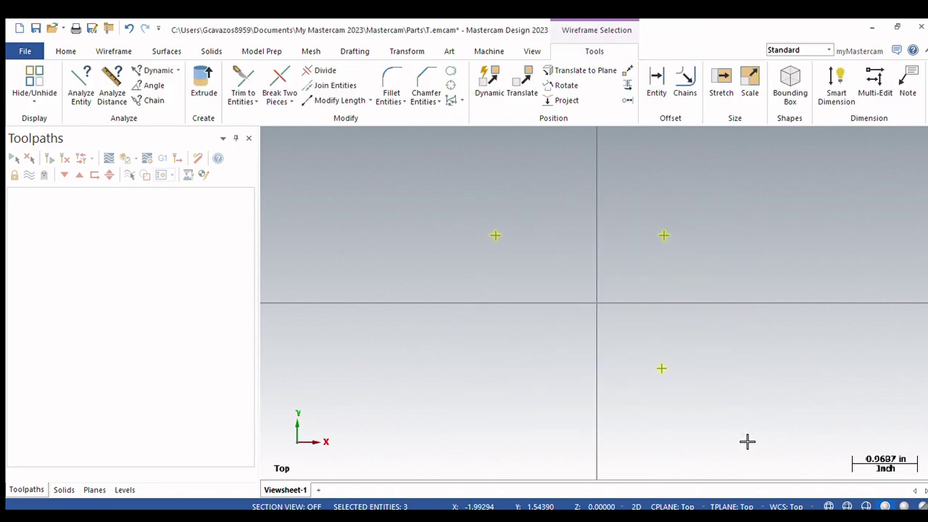
pyautogui.press('Delete')
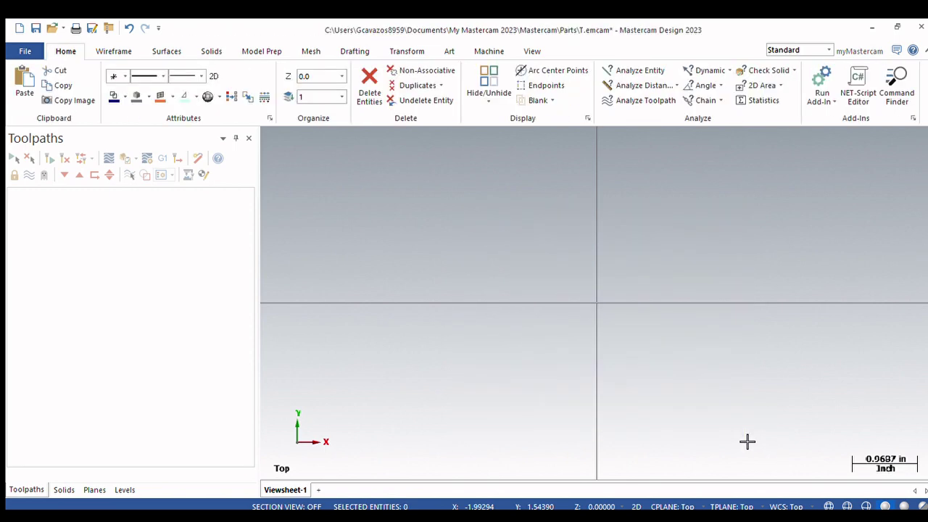
pyautogui.click(116, 51)
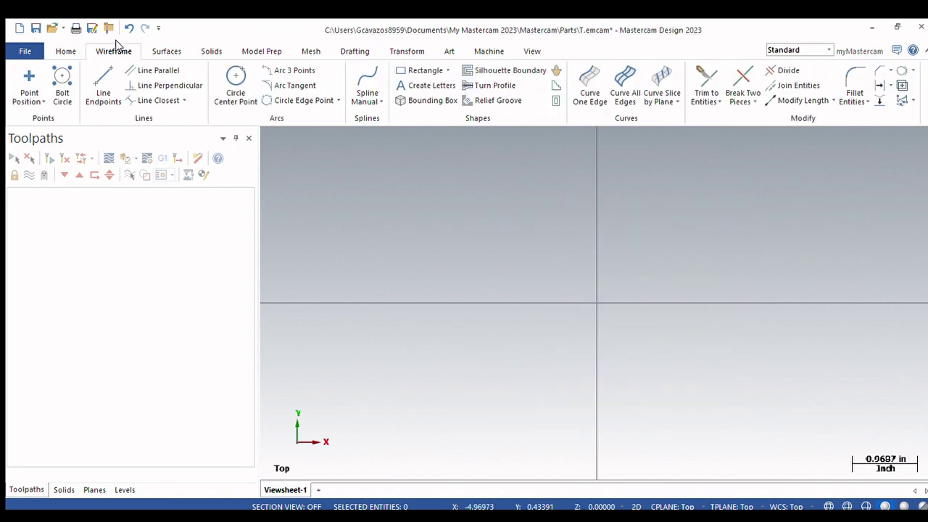
pyautogui.click(62, 94)
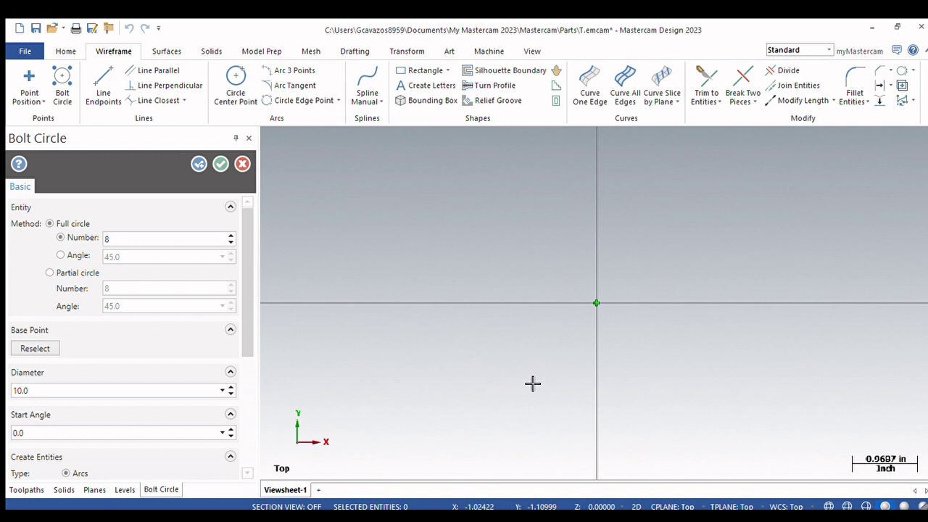
# Centre the bolt circle at the origin and change its hole count from 8 to 6.
pyautogui.click(596, 303)
pyautogui.scroll(-6, 650, 259)
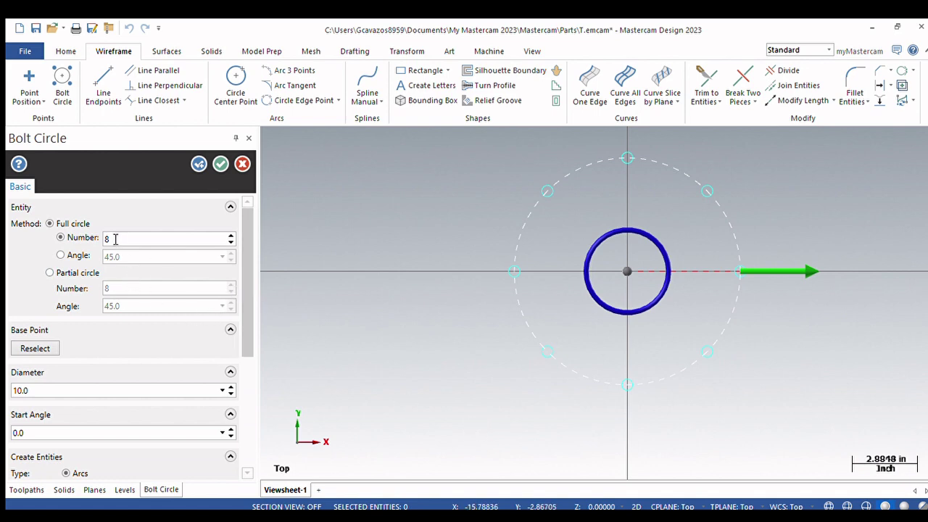
pyautogui.moveTo(243, 266); pyautogui.dragTo(244, 305)
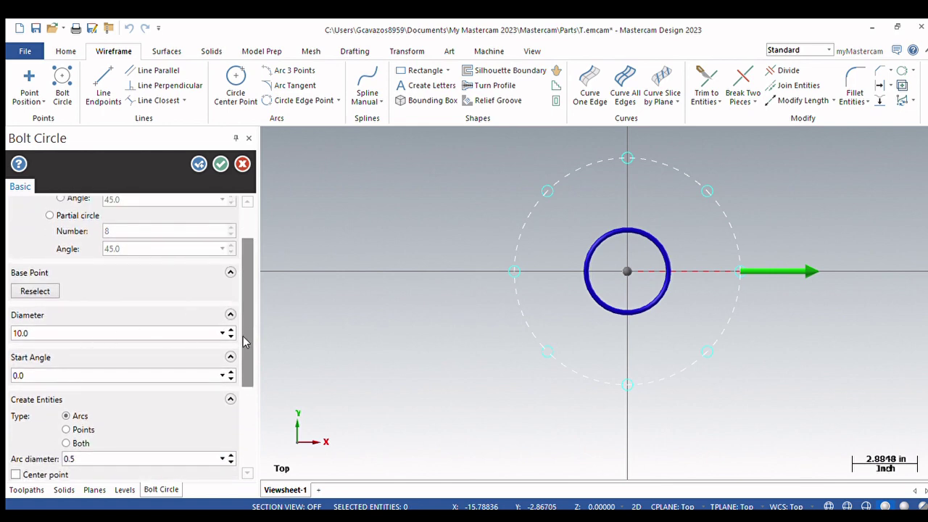
pyautogui.moveTo(244, 338); pyautogui.dragTo(245, 406)
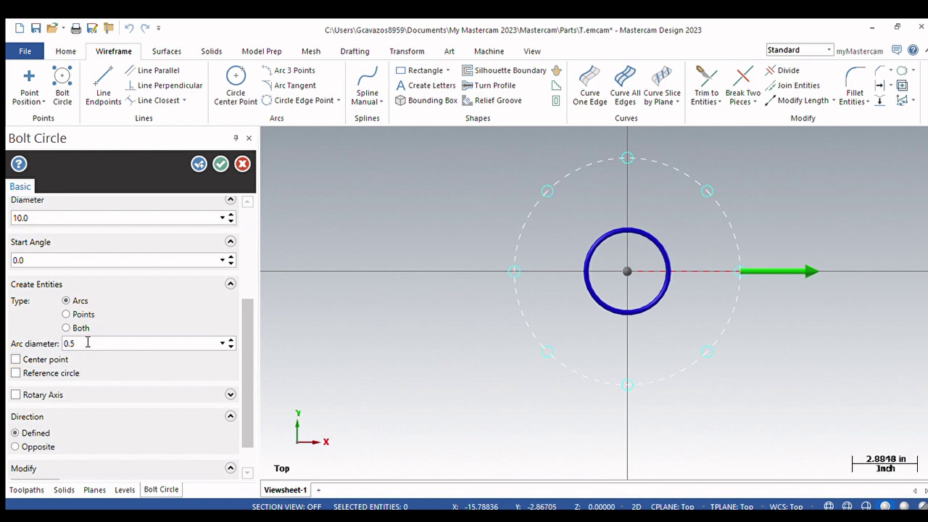
pyautogui.moveTo(247, 356); pyautogui.dragTo(247, 254)
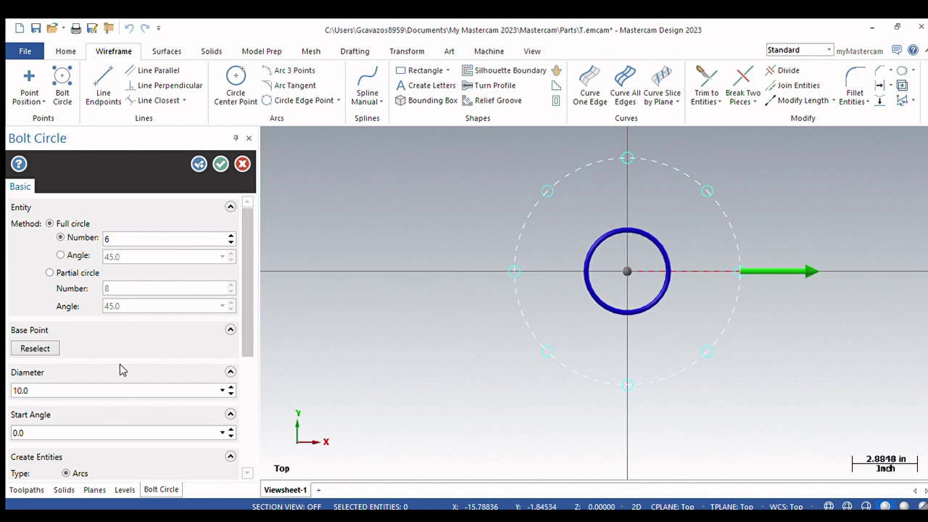
# Set the bolt circle to 5.0 diameter, 0.375 arc diameter and 45-degree start angle.
pyautogui.click(123, 390)
pyautogui.write('5')
pyautogui.press('Return')
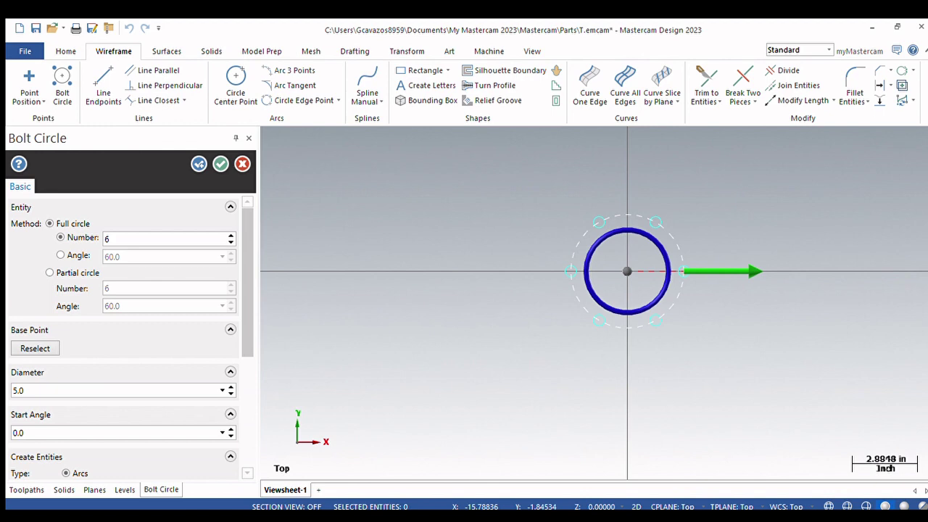
pyautogui.moveTo(244, 299); pyautogui.dragTo(247, 410)
pyautogui.click(80, 307)
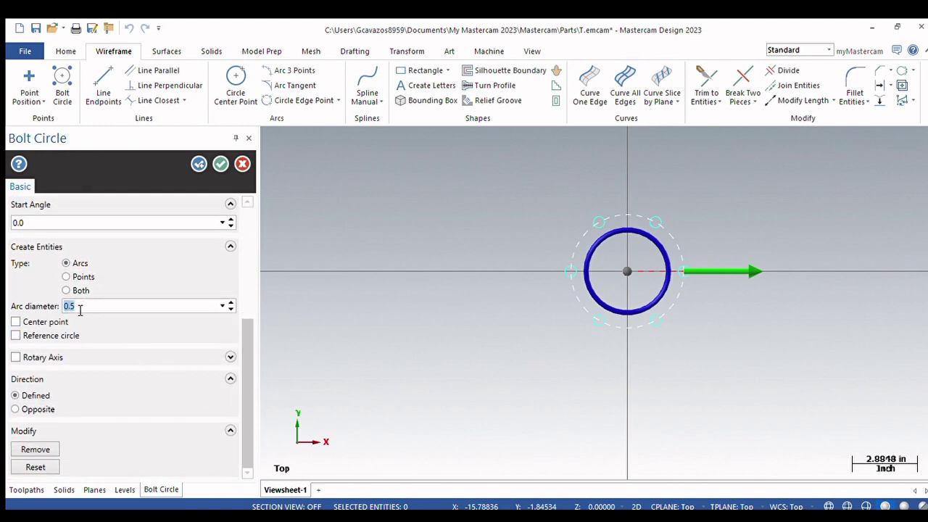
pyautogui.write('.37')
pyautogui.click(138, 224)
pyautogui.moveTo(245, 356); pyautogui.dragTo(250, 305)
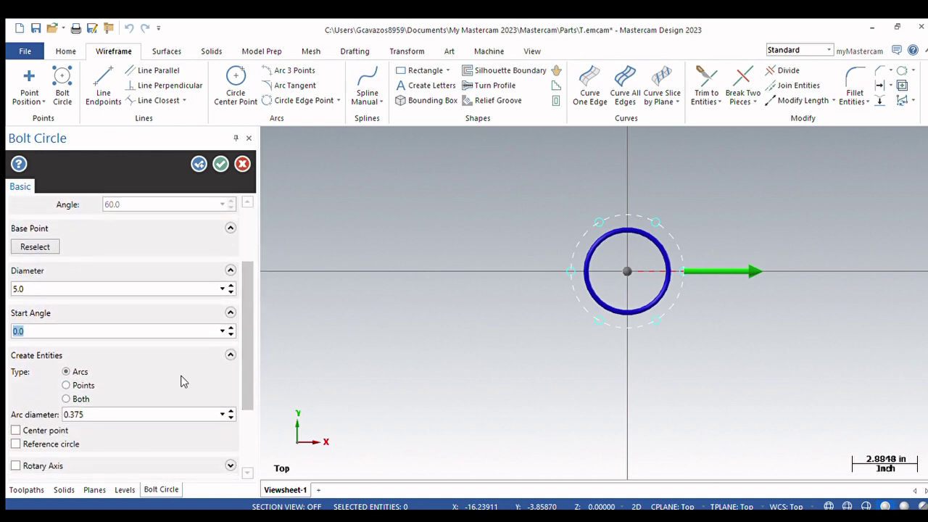
pyautogui.click(685, 275)
pyautogui.write('45')
pyautogui.press('Return')
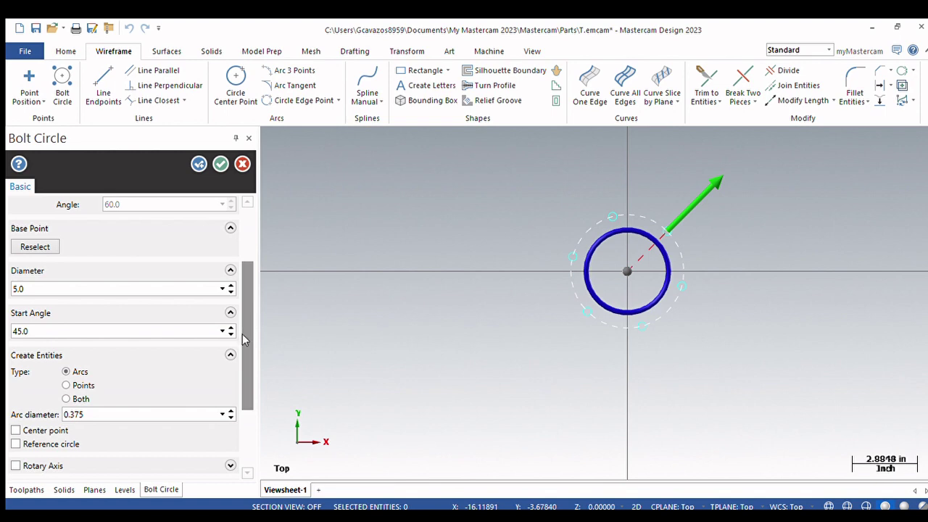
pyautogui.moveTo(244, 339); pyautogui.dragTo(261, 278)
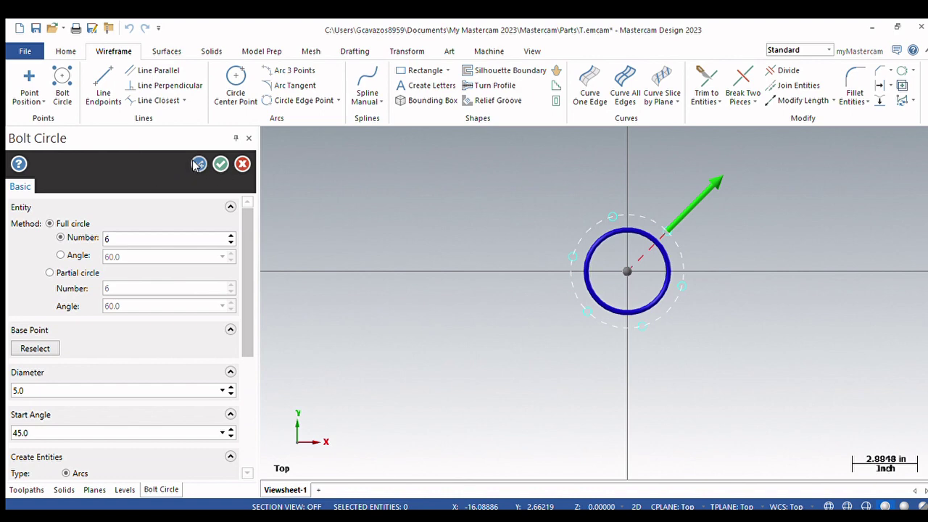
# Apply the six-hole pattern, then centre a new bolt circle at the origin with 8.0 diameter.
pyautogui.click(198, 165)
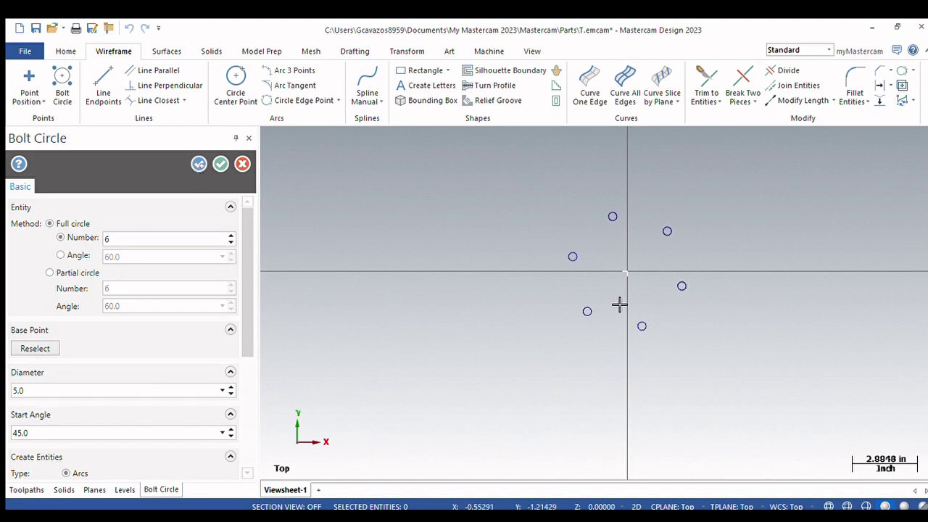
pyautogui.click(627, 271)
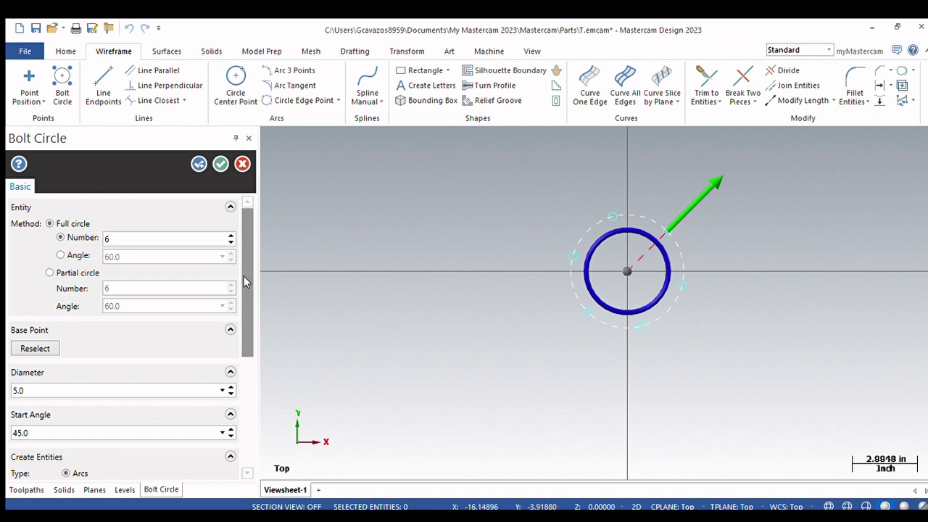
pyautogui.scroll(-2, 130, 386)
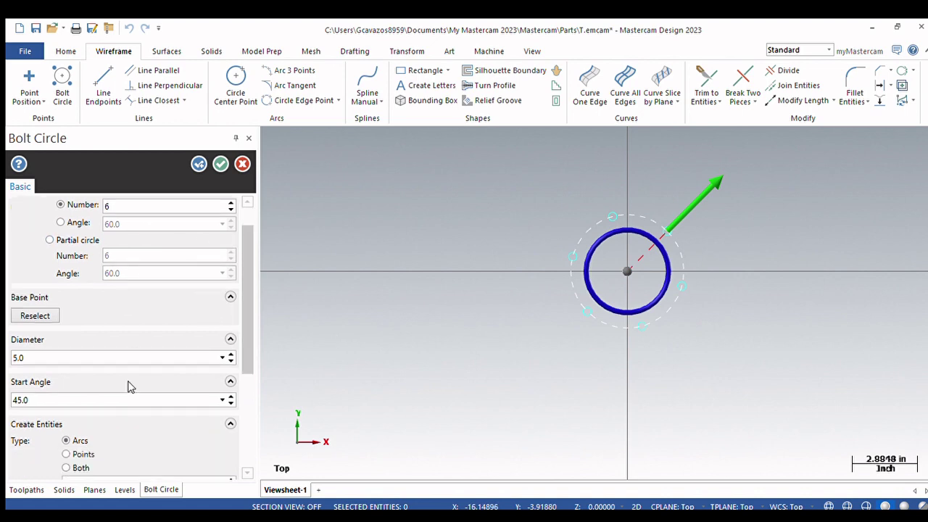
pyautogui.doubleClick(44, 325)
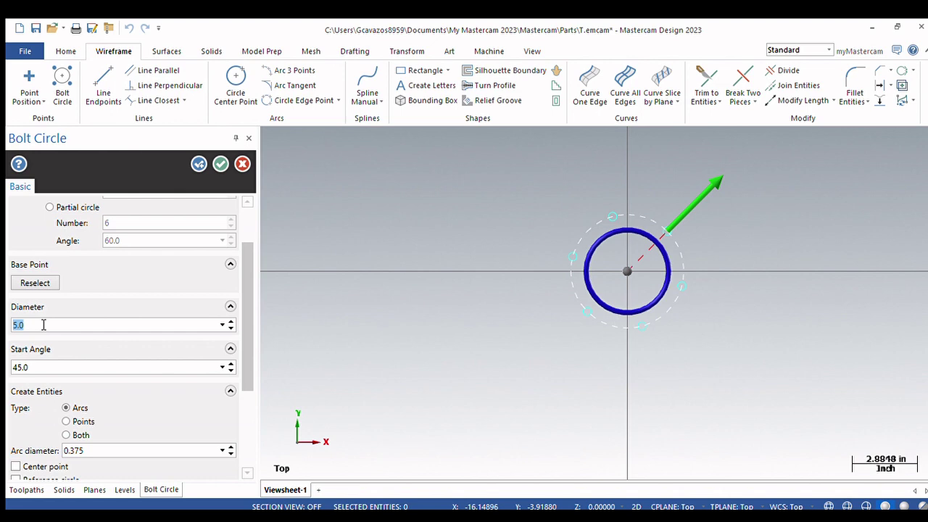
pyautogui.write('8.0')
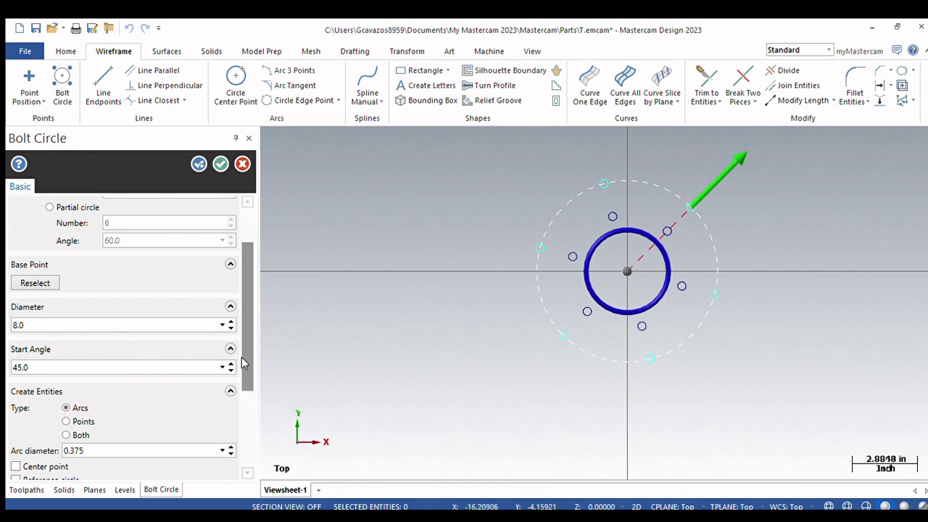
pyautogui.moveTo(243, 363); pyautogui.dragTo(244, 379)
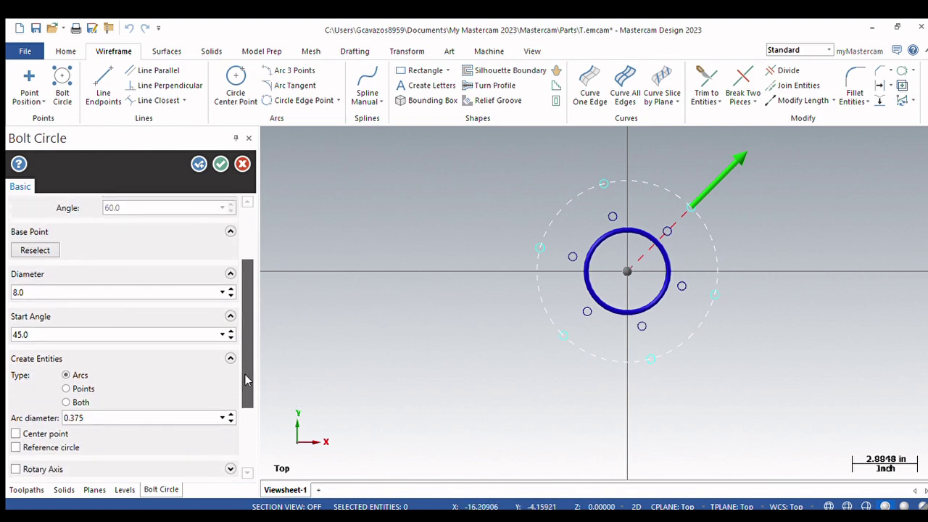
pyautogui.click(166, 335)
# Set start angle 0, 12 holes of 0.25 diameter, and place the pattern with OK.
pyautogui.write('0')
pyautogui.press('Return')
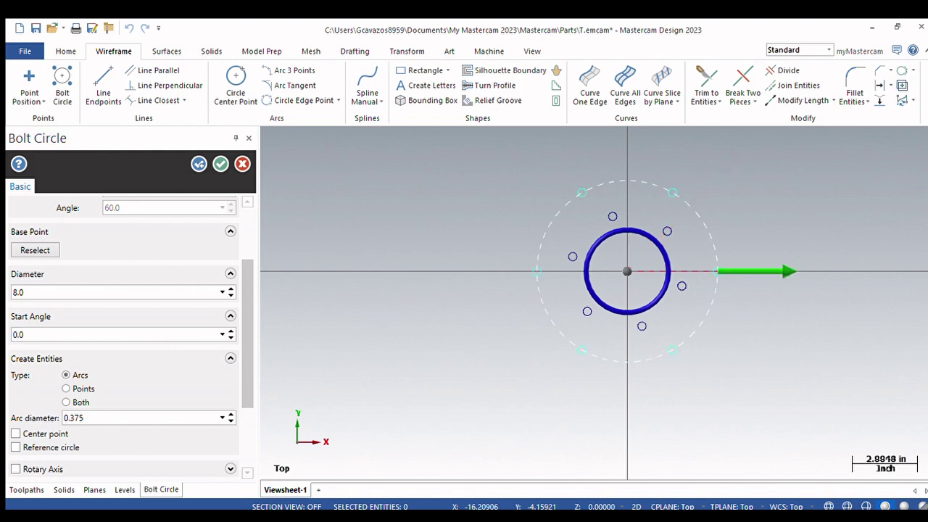
pyautogui.scroll(3, 95, 303)
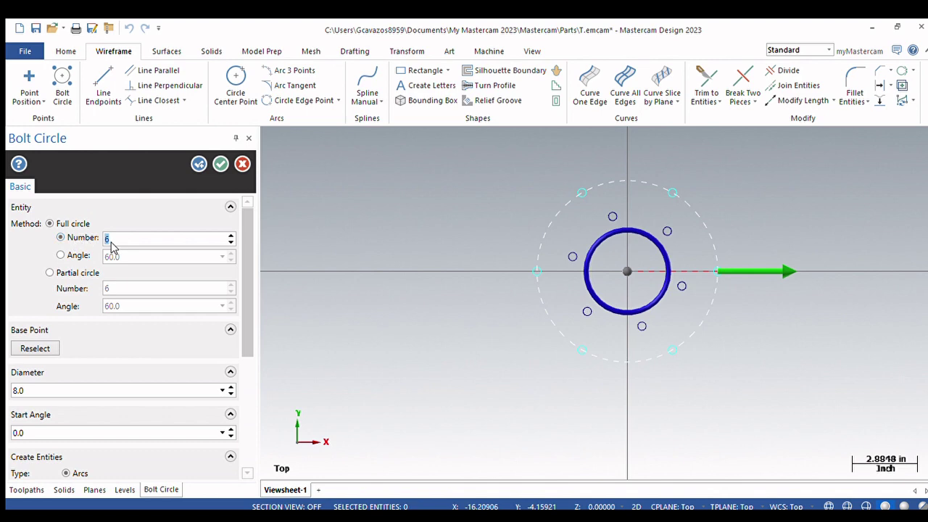
pyautogui.doubleClick(110, 240)
pyautogui.write('12')
pyautogui.moveTo(245, 315); pyautogui.dragTo(251, 455)
pyautogui.doubleClick(93, 308)
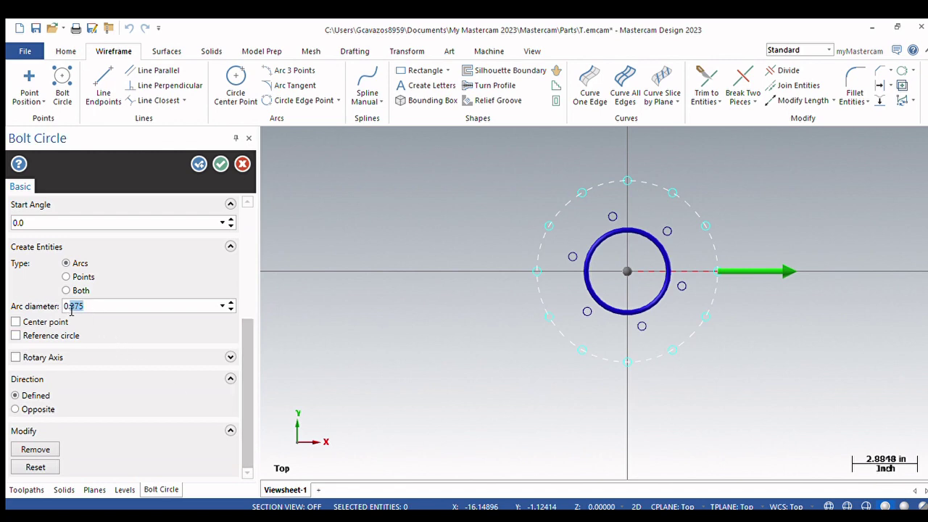
pyautogui.write('.25')
pyautogui.press('Return')
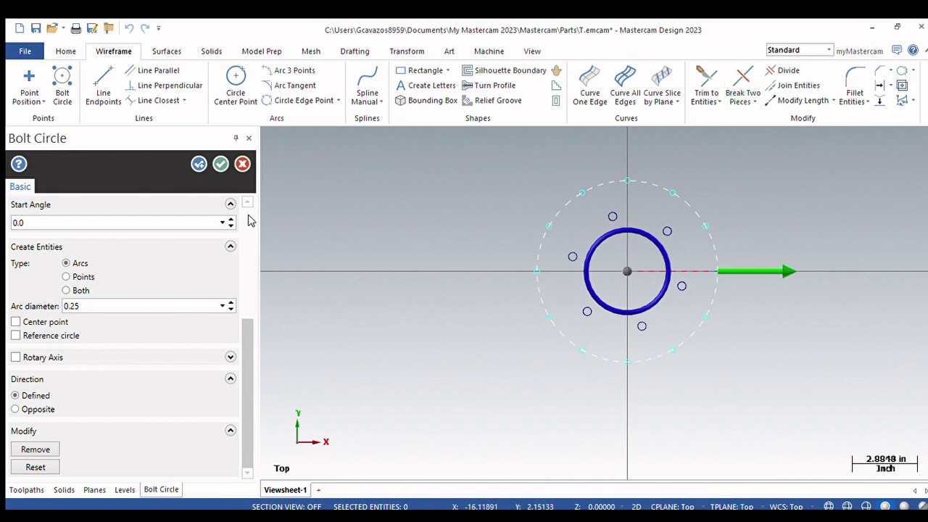
pyautogui.click(221, 165)
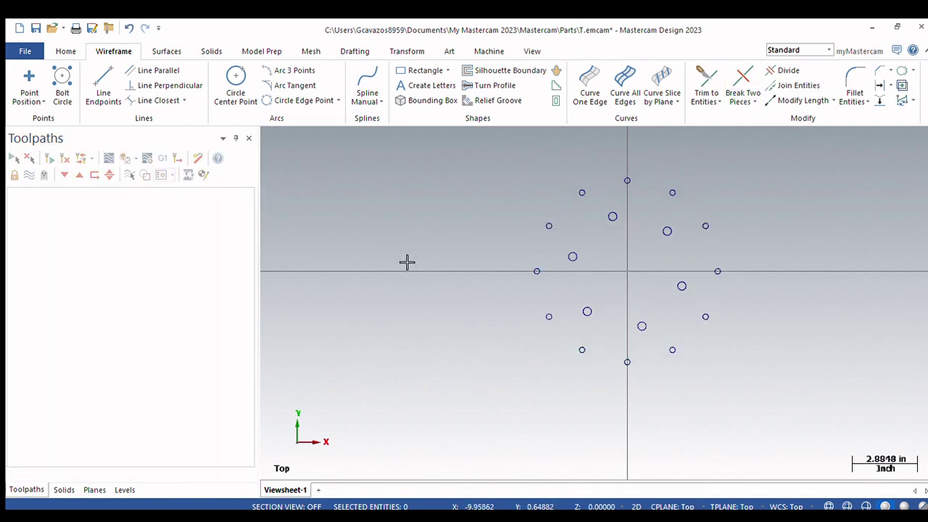